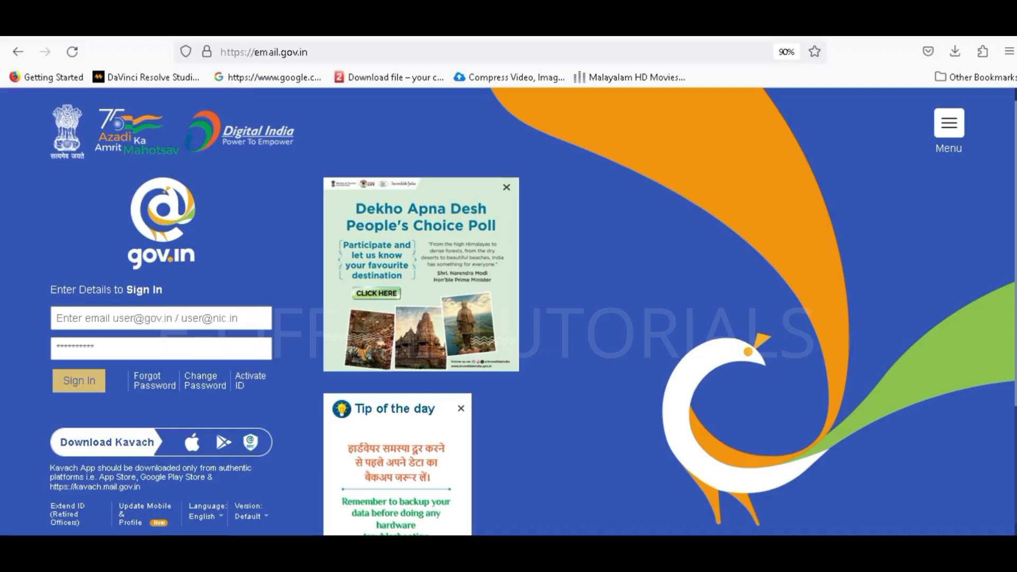
# Step: Reload the email.gov.in sign-in page from the address bar
pyautogui.click(308, 52)
pyautogui.click(309, 52)
pyautogui.press('Escape')
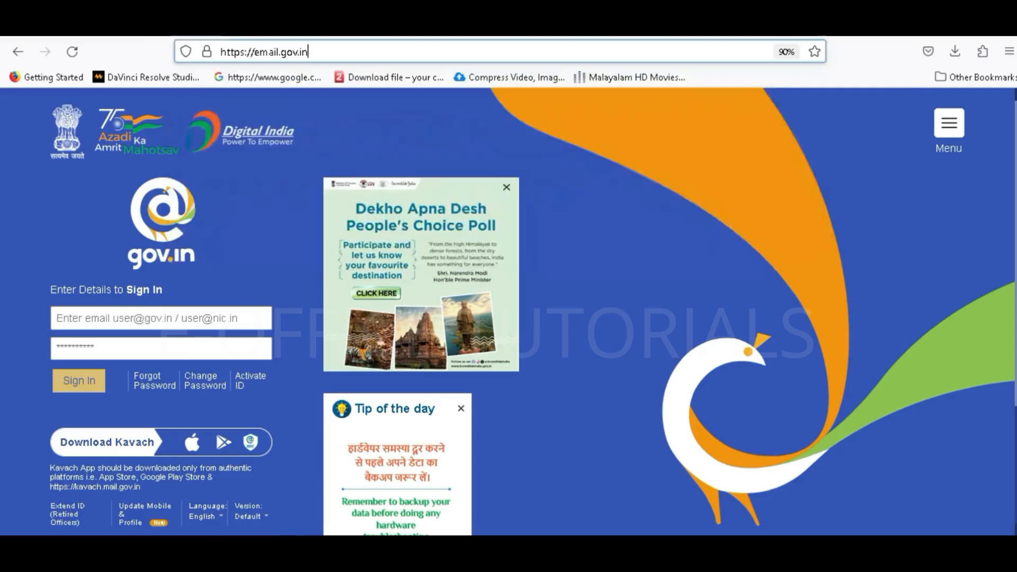
pyautogui.press('Down')
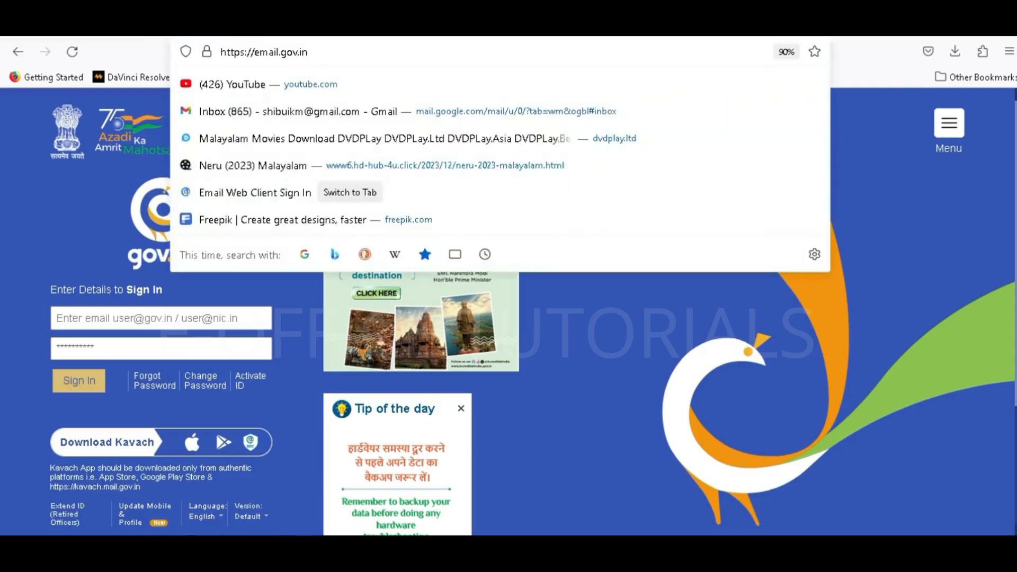
pyautogui.press('Return')
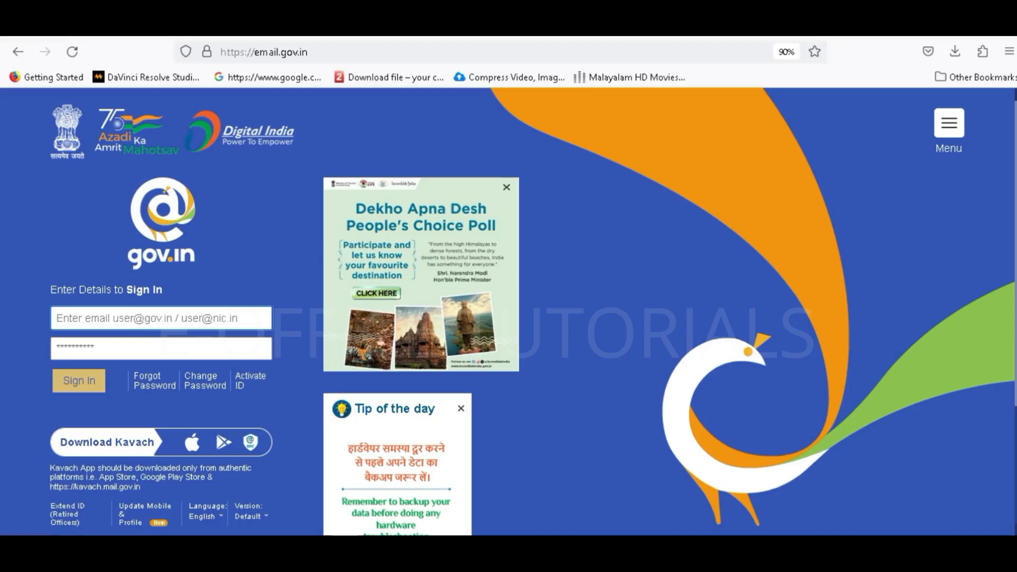
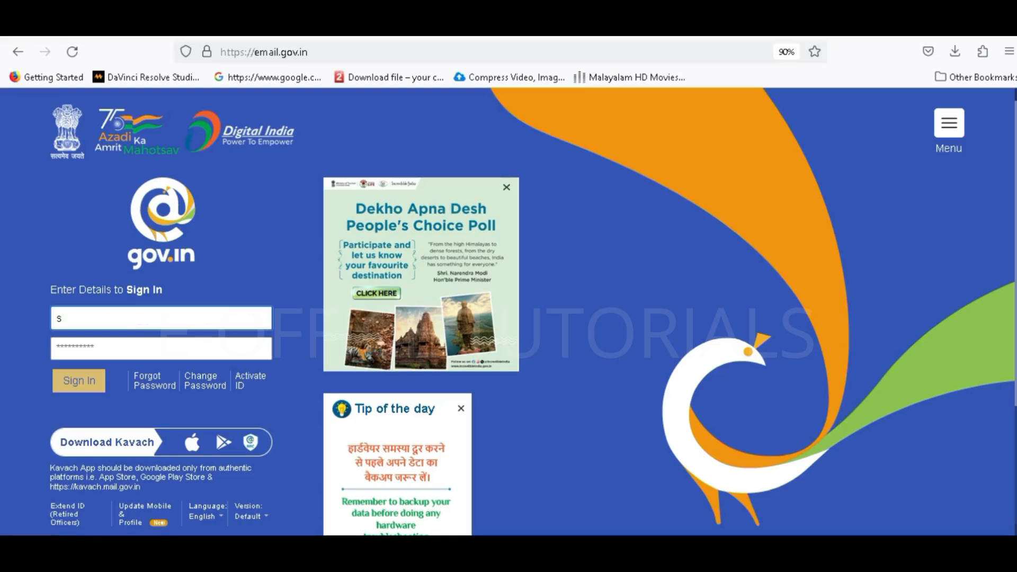
# Step: Fill in the account email and saved password, and open the password reset service
pyautogui.click(57, 347)
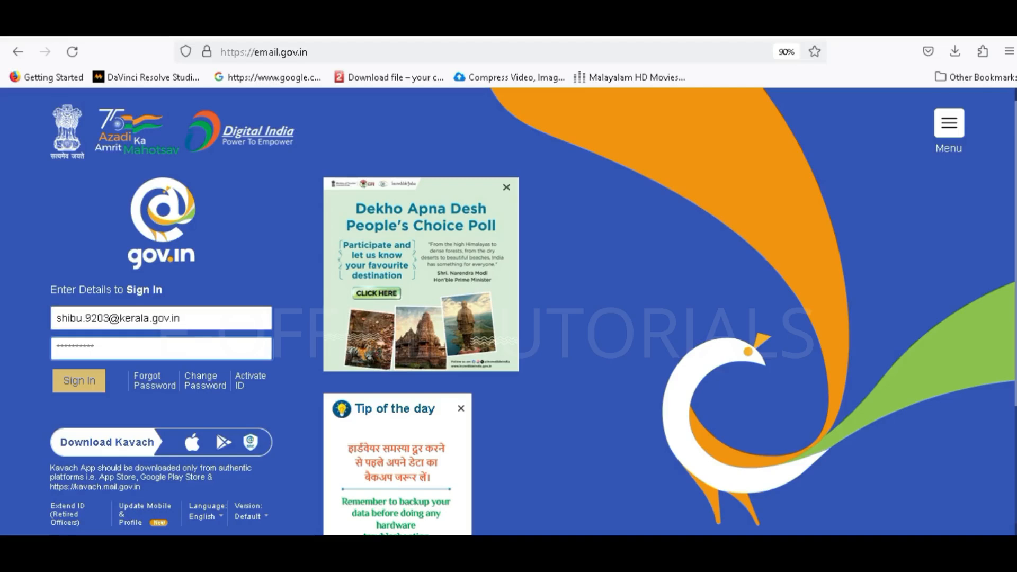
pyautogui.hotkey('ctrl', 'v')
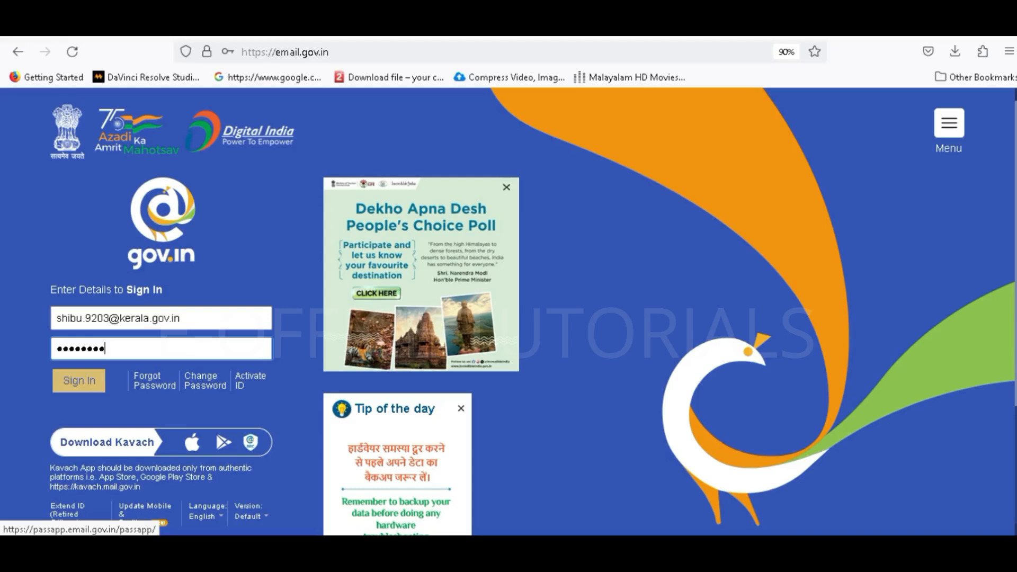
pyautogui.click(205, 381)
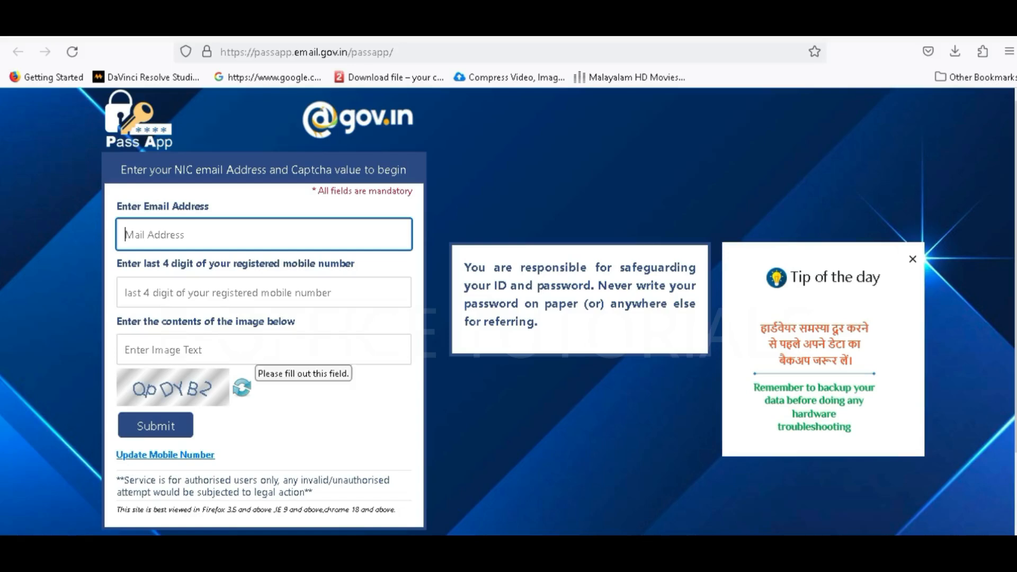
# Step: Enter the account email, the mobile number's last four digits and the captcha text in Pass App
pyautogui.press('Down')
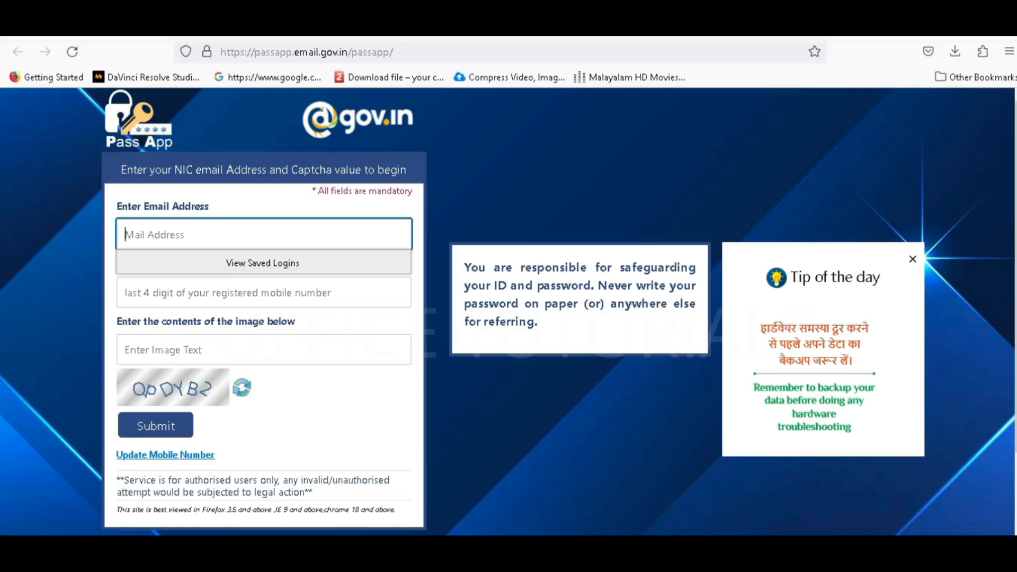
pyautogui.press('Escape')
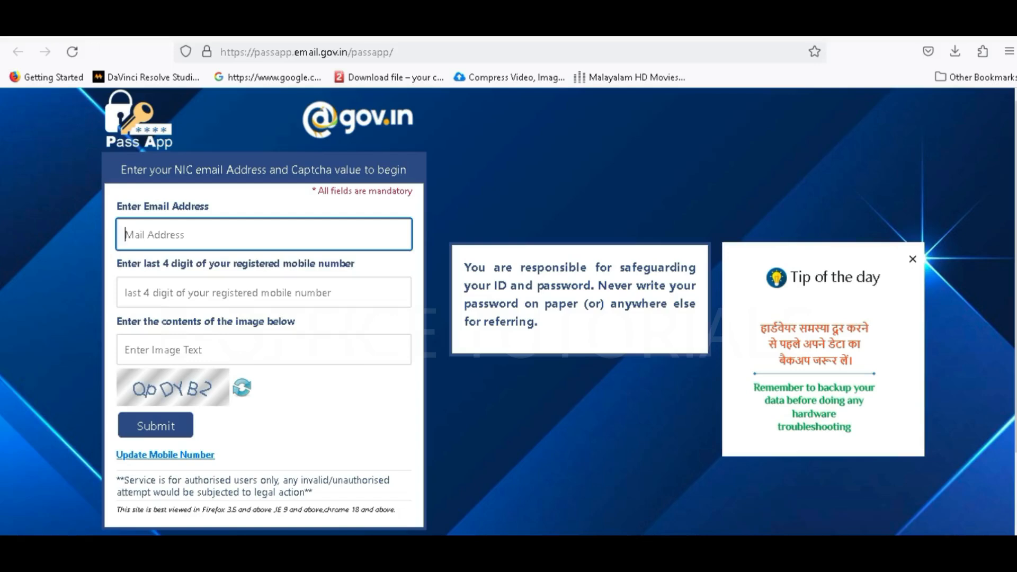
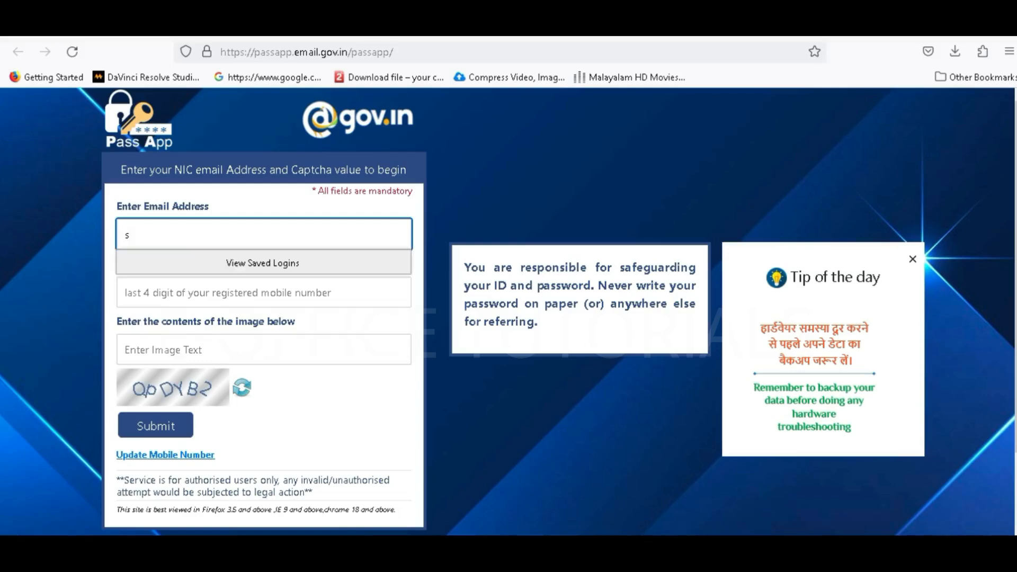
pyautogui.click(126, 293)
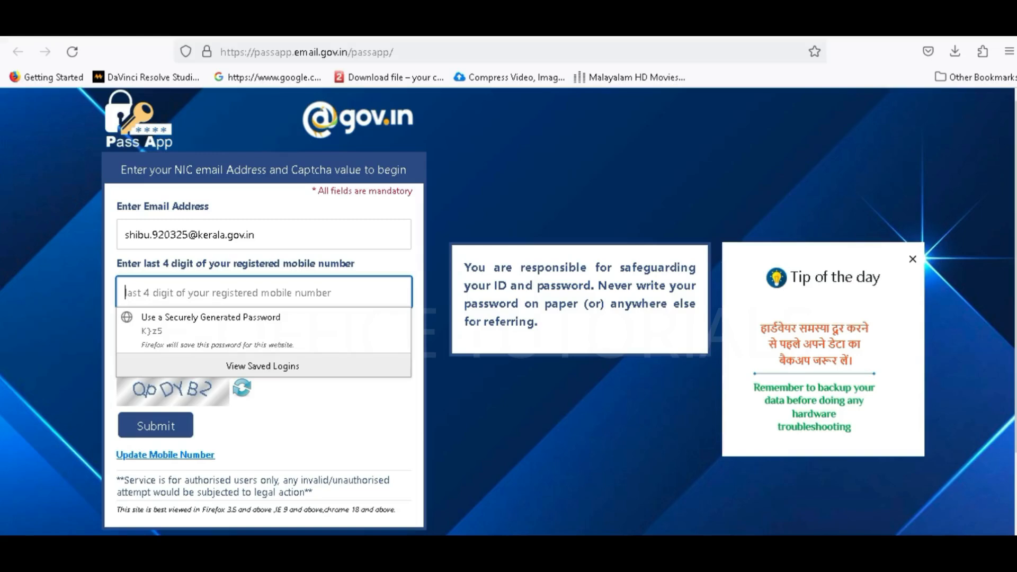
pyautogui.write('****')
pyautogui.press('Tab')
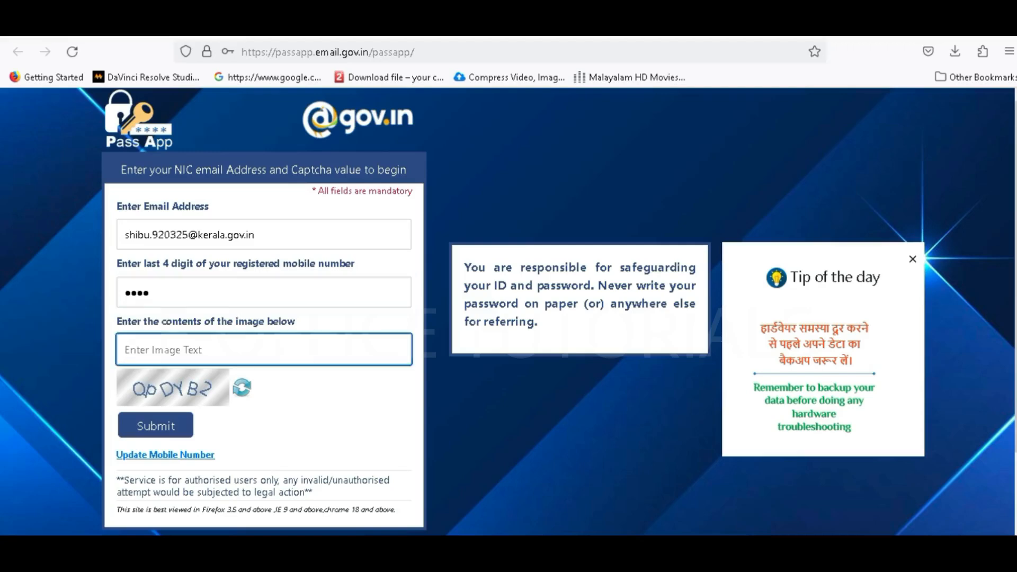
pyautogui.write('QpDYB2')
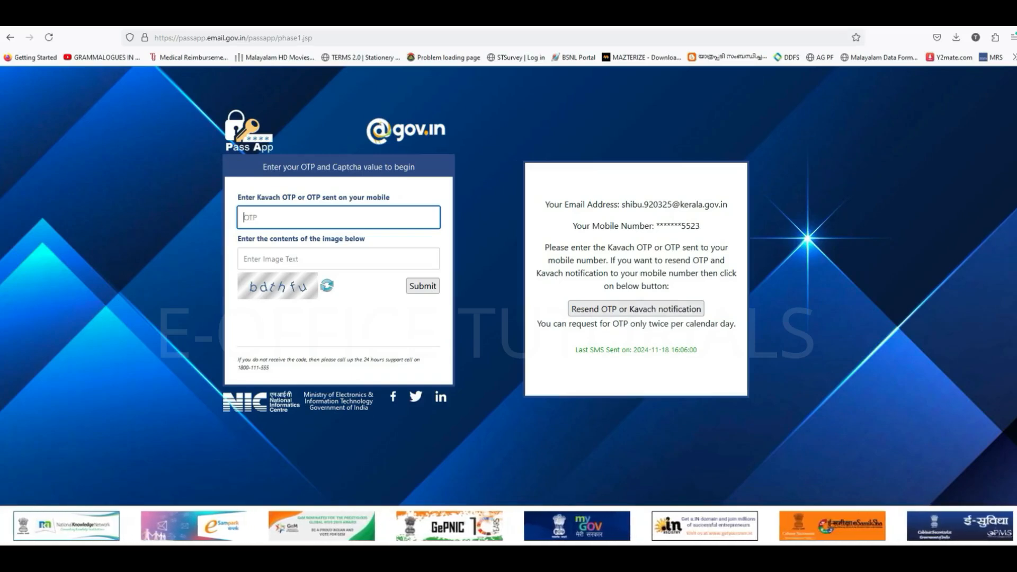
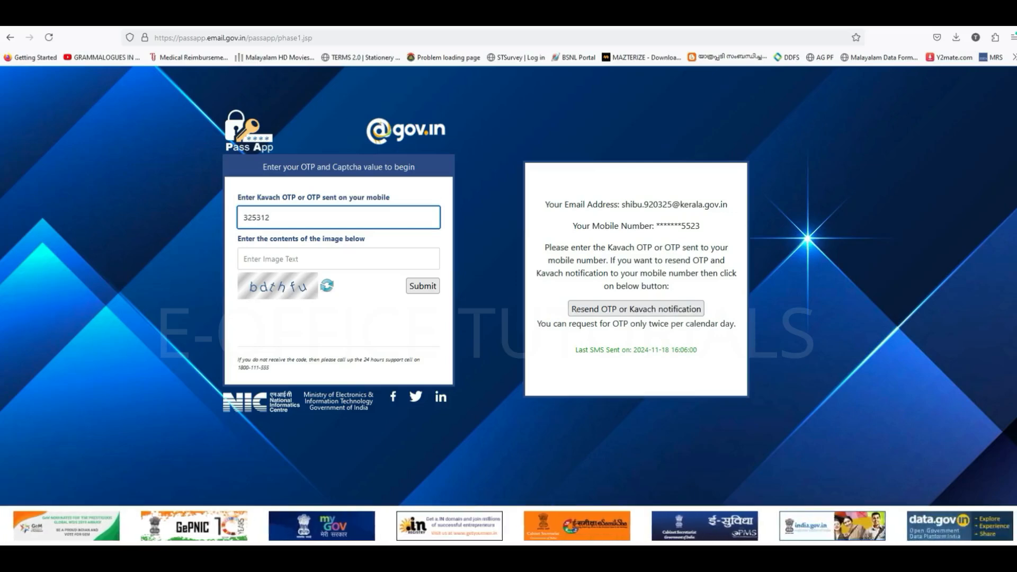
# Step: Enter the received OTP and the captcha text, and submit them
pyautogui.press('Tab')
pyautogui.click(422, 286)
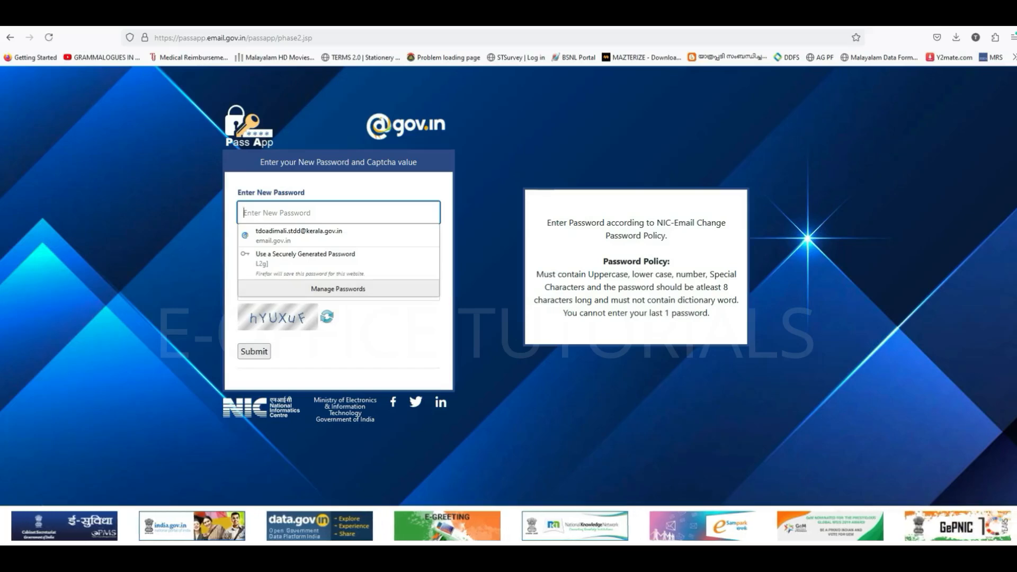
pyautogui.click(489, 296)
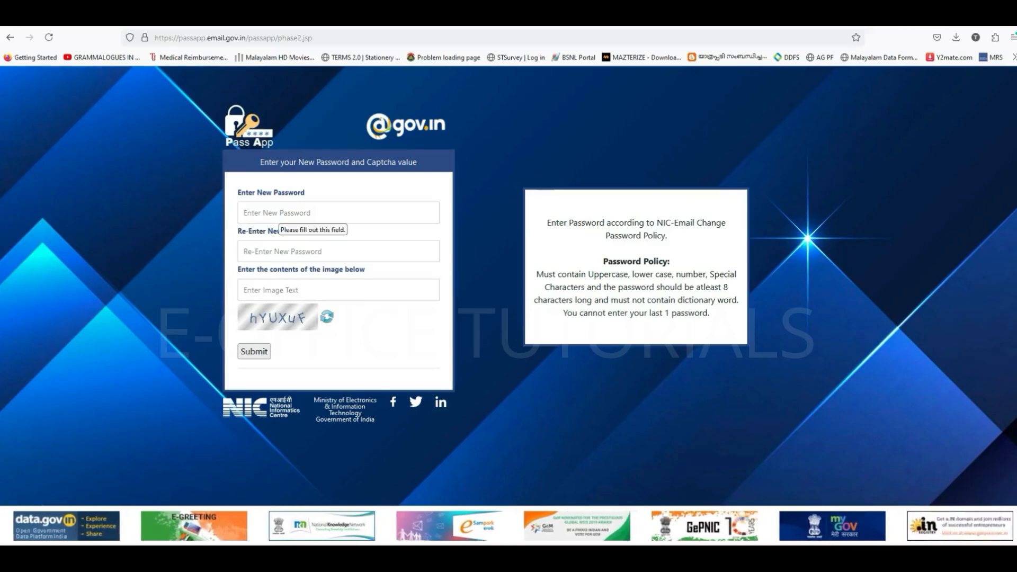
# Step: Enter the new password in both fields plus the captcha text, and submit the form
pyautogui.click(297, 212)
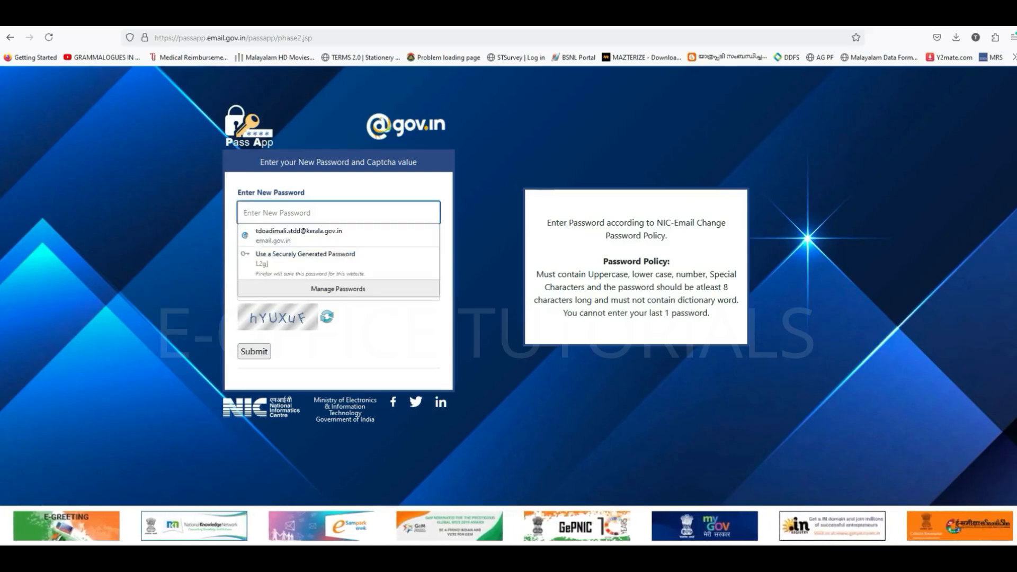
pyautogui.click(488, 297)
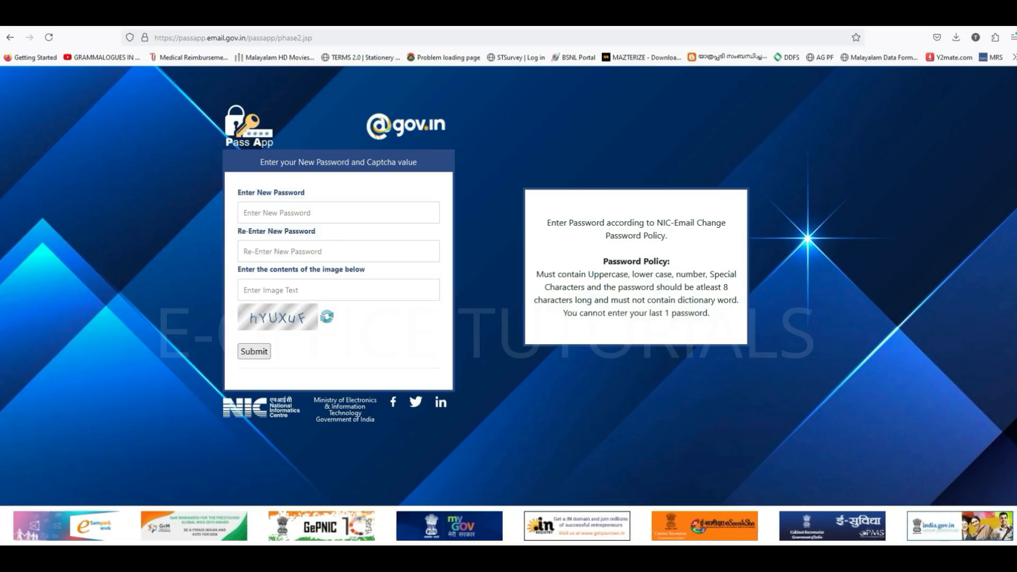
pyautogui.click(254, 212)
pyautogui.write('T')
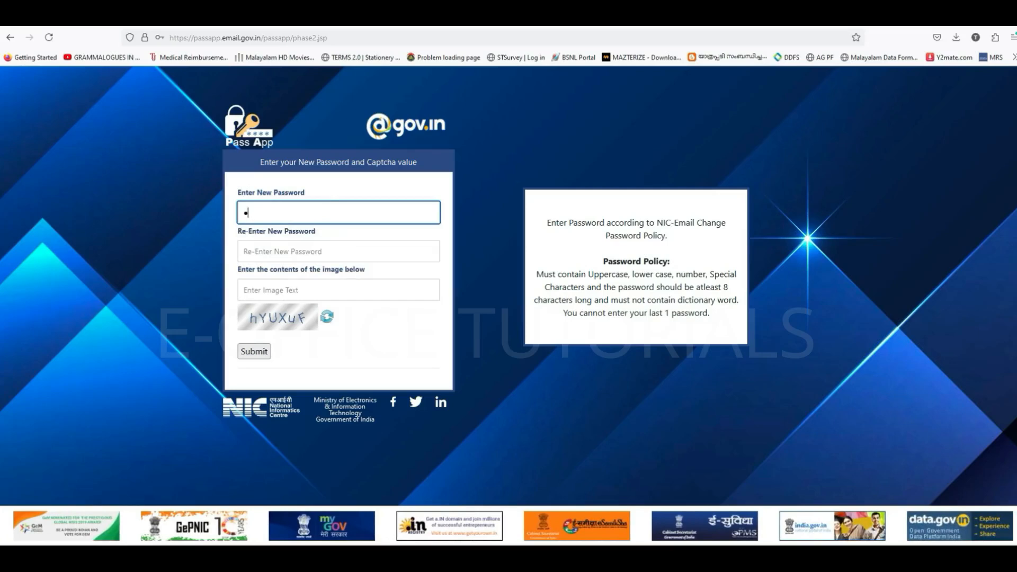
pyautogui.write('•••••')
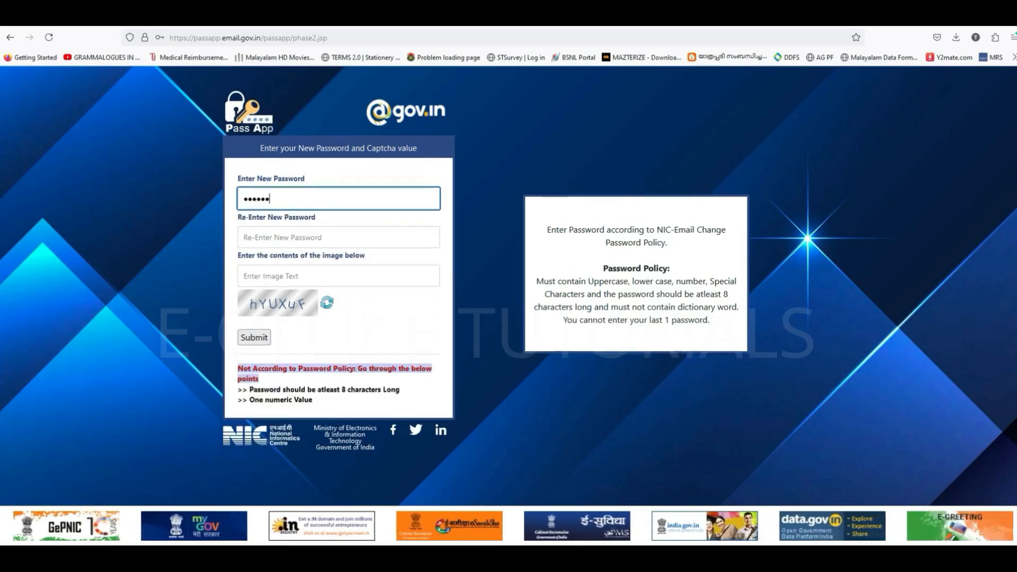
pyautogui.write('••••')
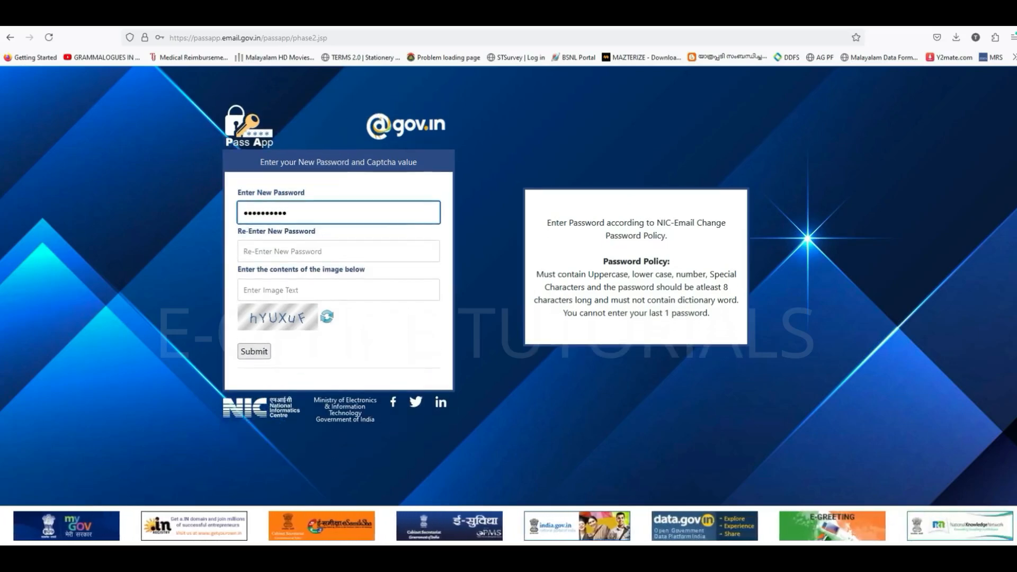
pyautogui.click(338, 251)
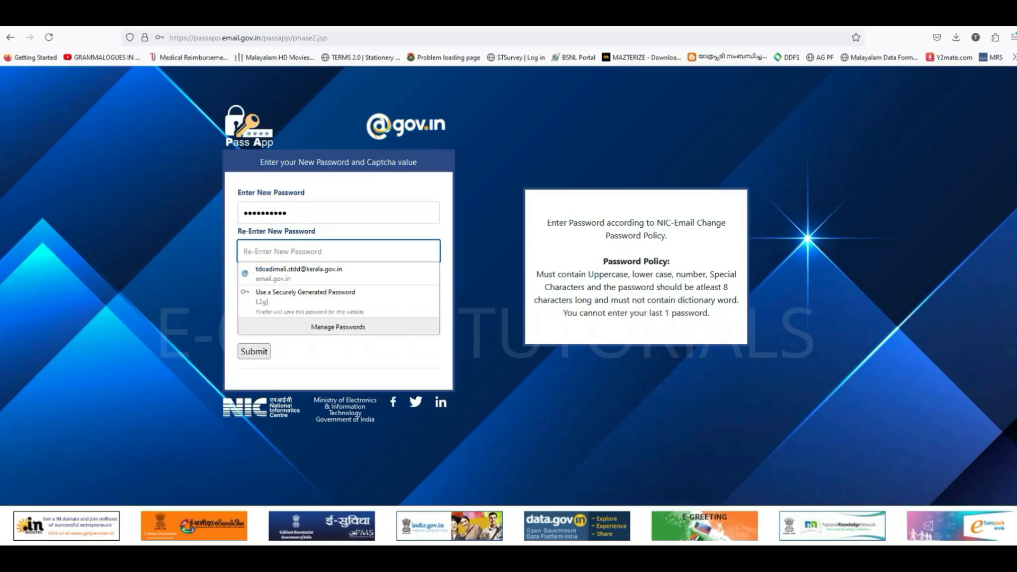
pyautogui.write('••••••')
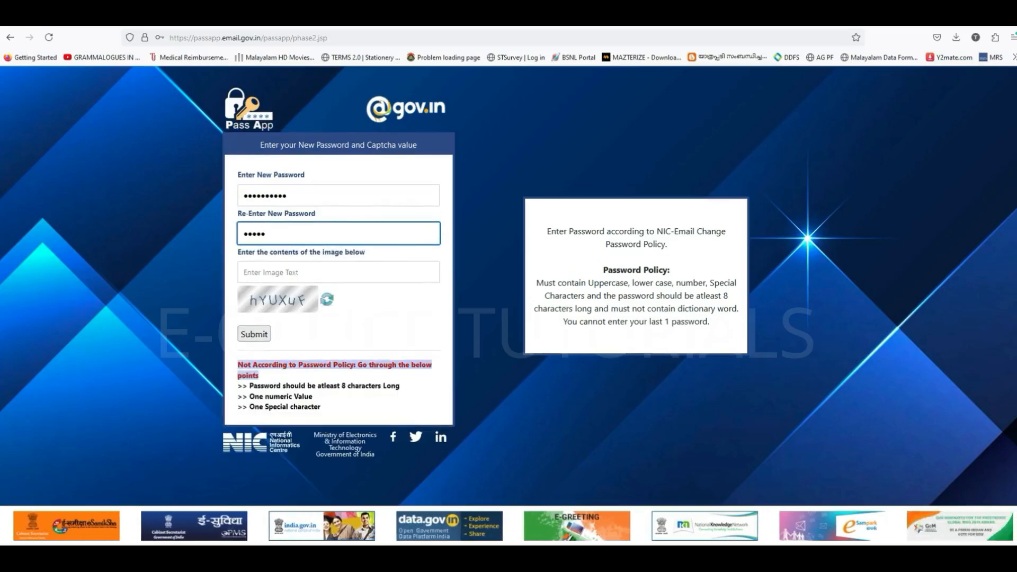
pyautogui.write('••••')
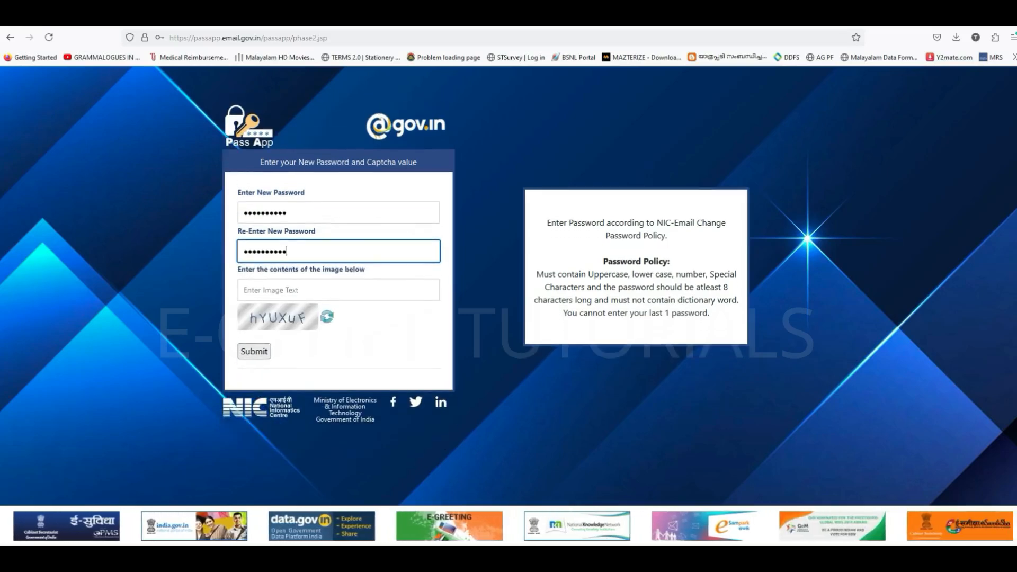
pyautogui.click(244, 289)
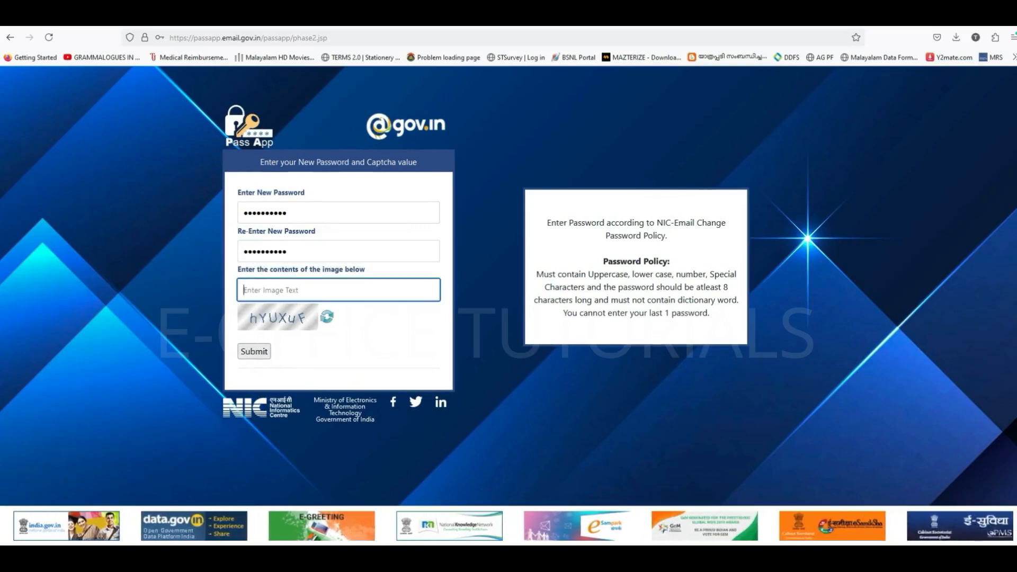
pyautogui.write('h')
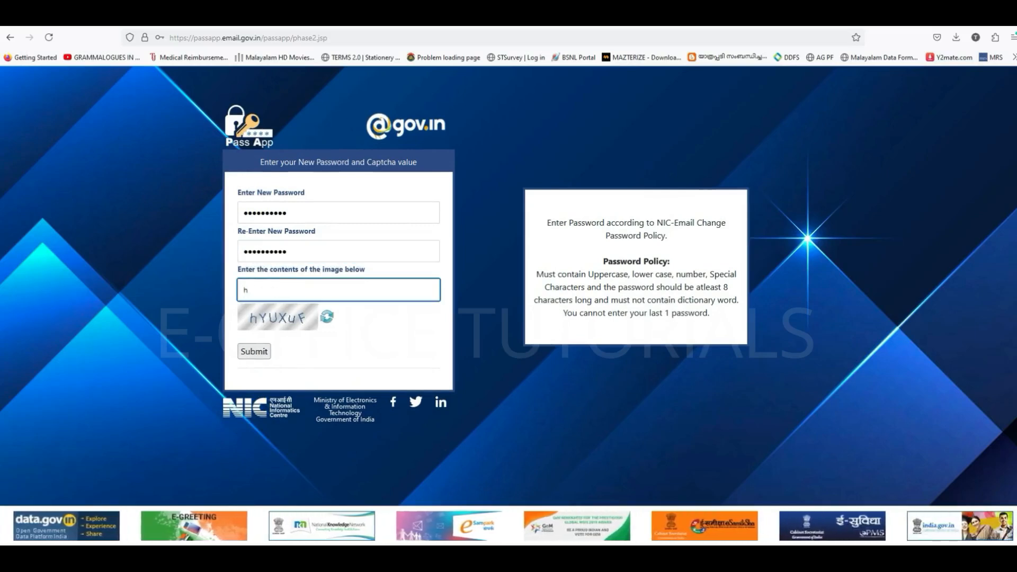
pyautogui.write('YU')
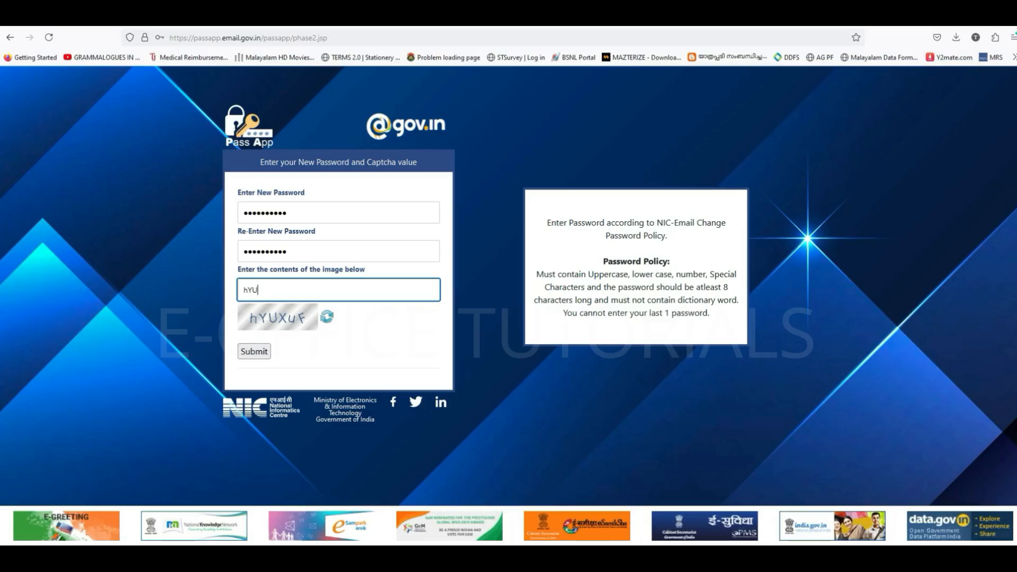
pyautogui.write('XuF')
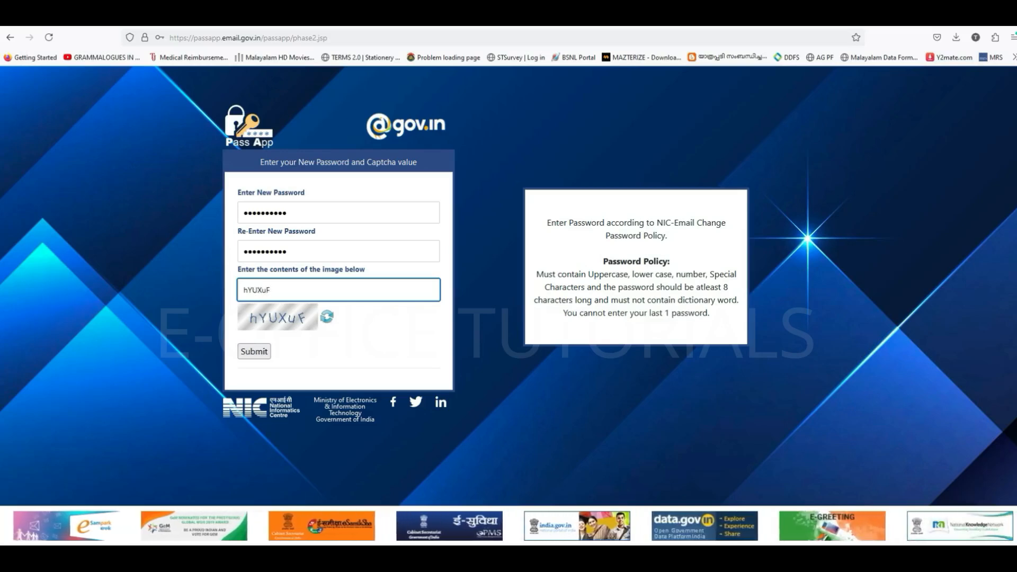
pyautogui.press('Return')
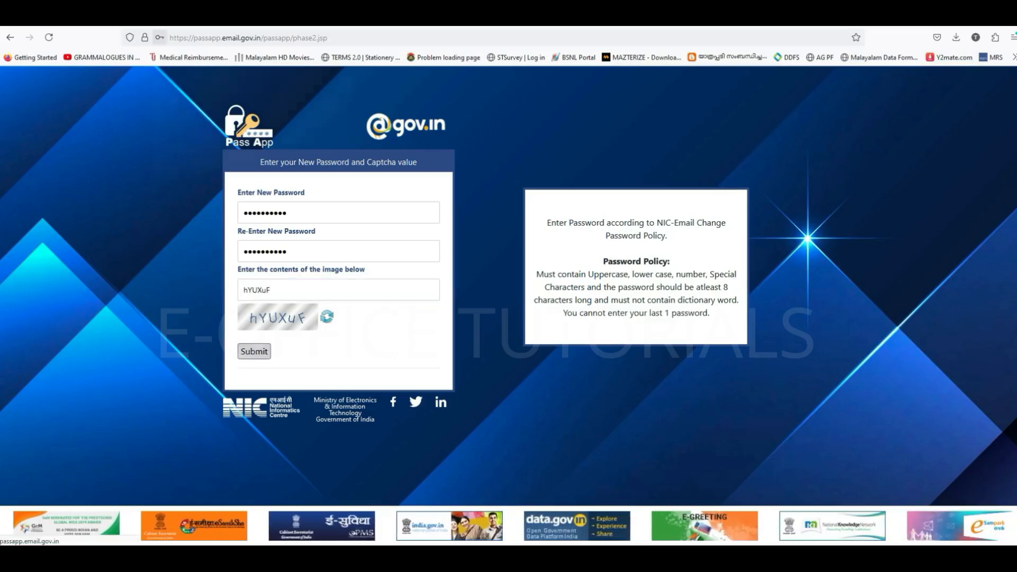
# Step: Decline Firefox's offer to save the password and follow the kavach.mail.gov.in link
pyautogui.click(310, 167)
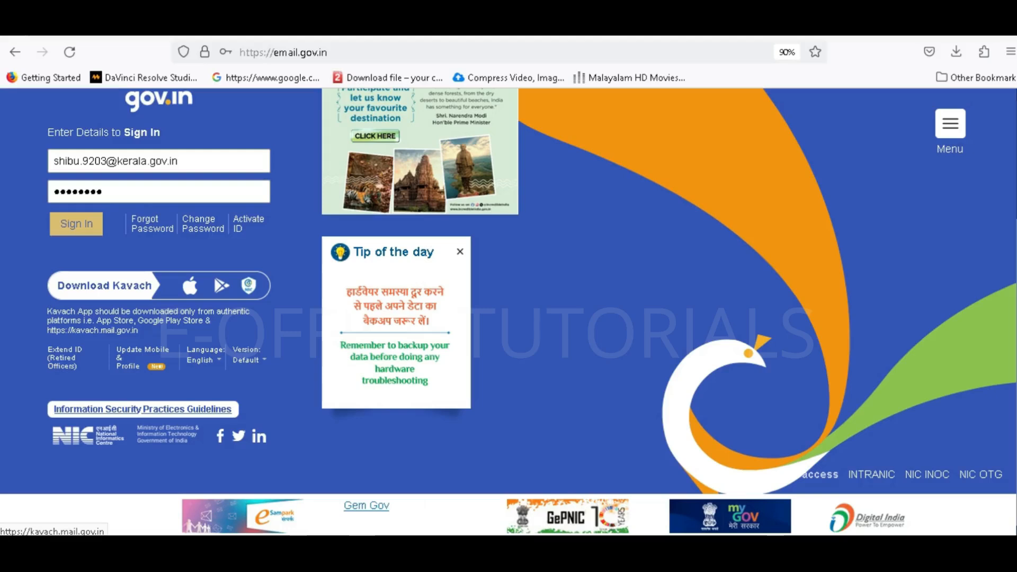
pyautogui.click(92, 330)
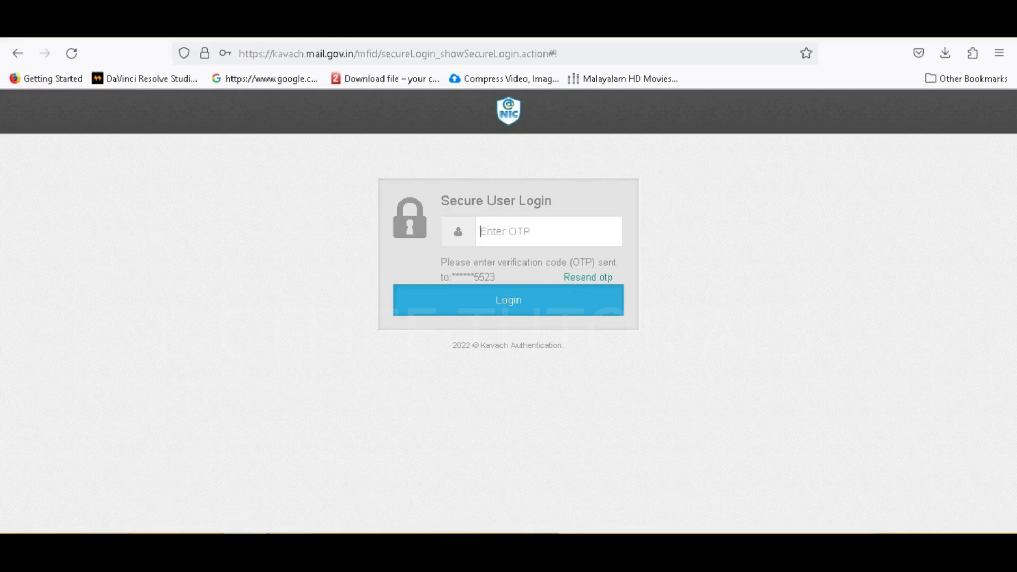
# Step: Log in to Kavach with the OTP and download the Windows client installer Kavach.msi
pyautogui.press('Return')
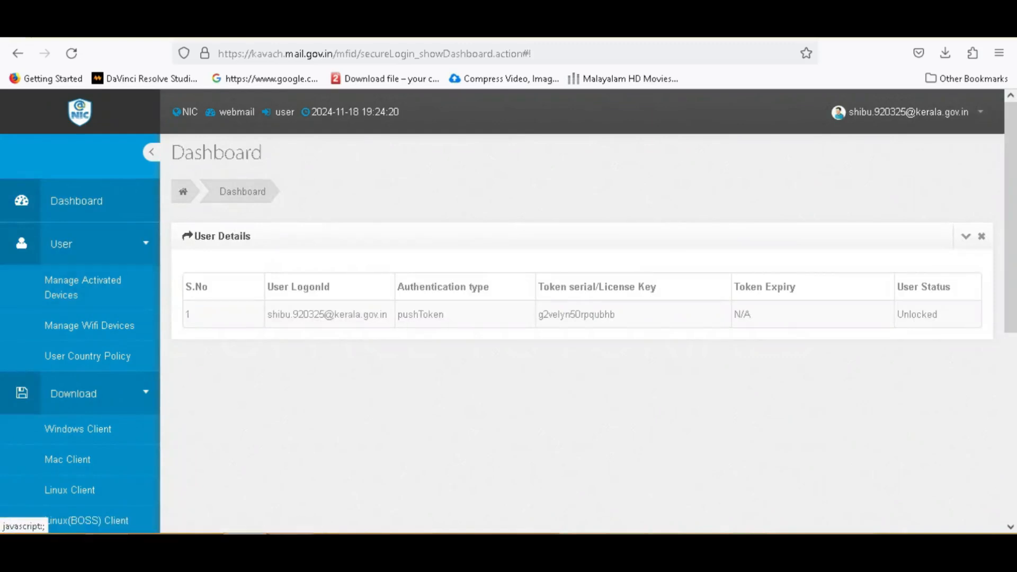
pyautogui.click(80, 244)
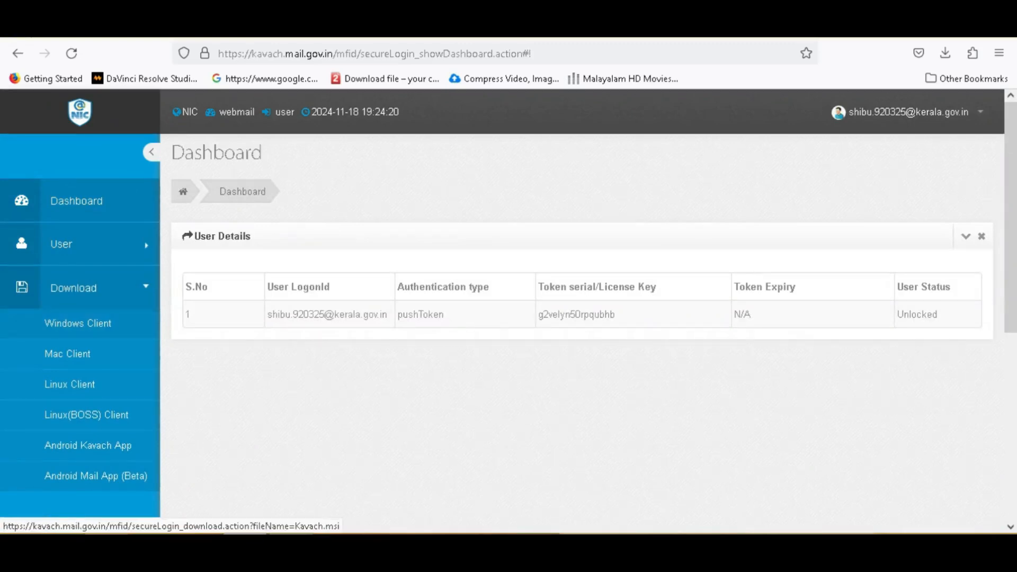
pyautogui.click(78, 323)
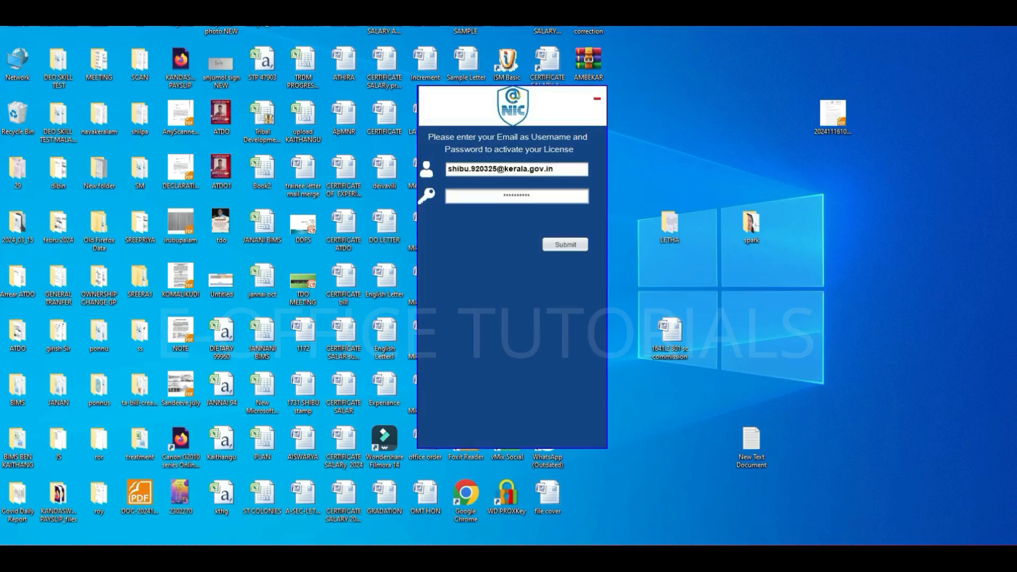
# Step: Submit the email and password in the Kavach client, then enter and confirm the SMS activation code
pyautogui.press('Return')
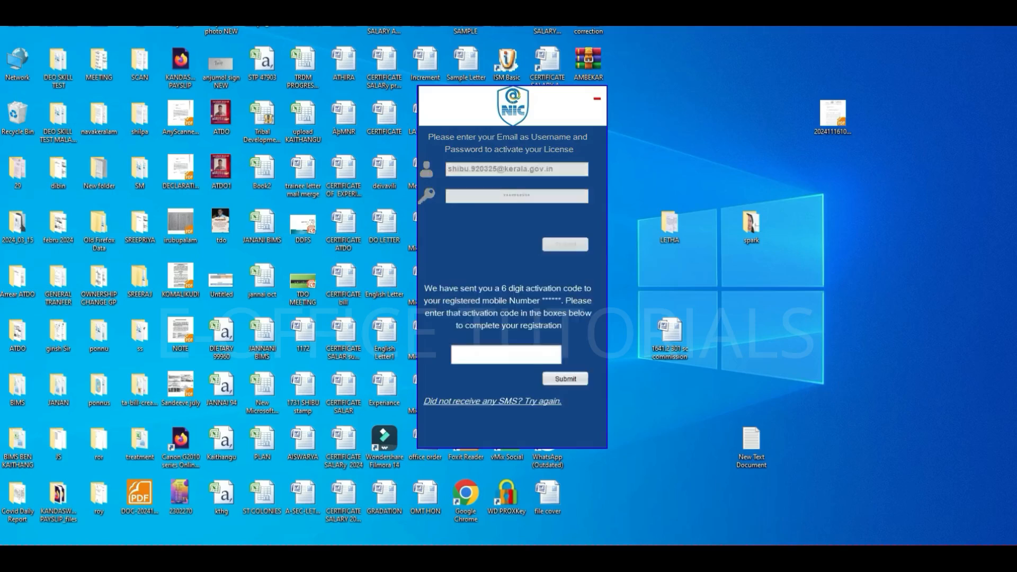
pyautogui.click(506, 354)
pyautogui.press('Tab')
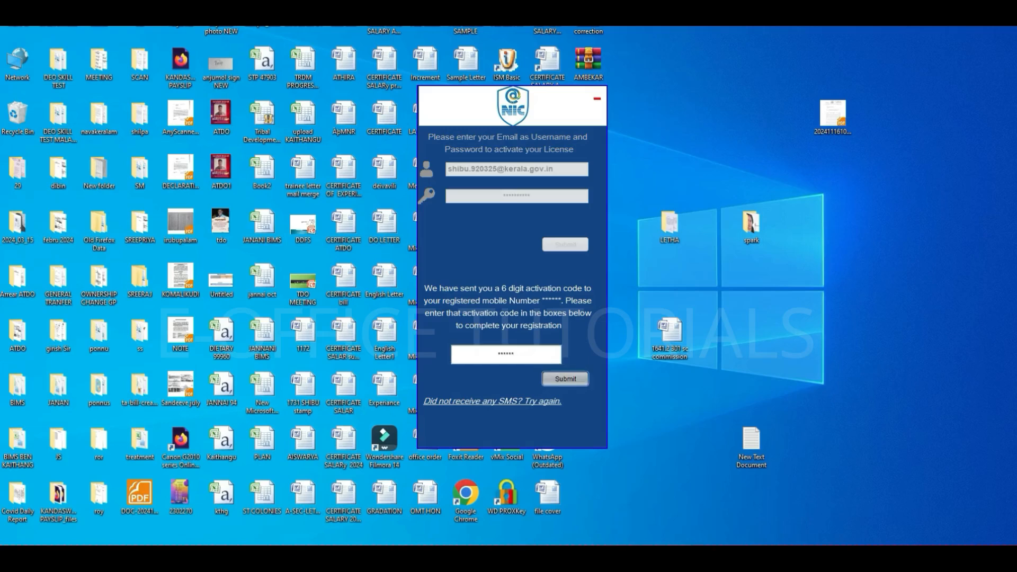
pyautogui.press('Return')
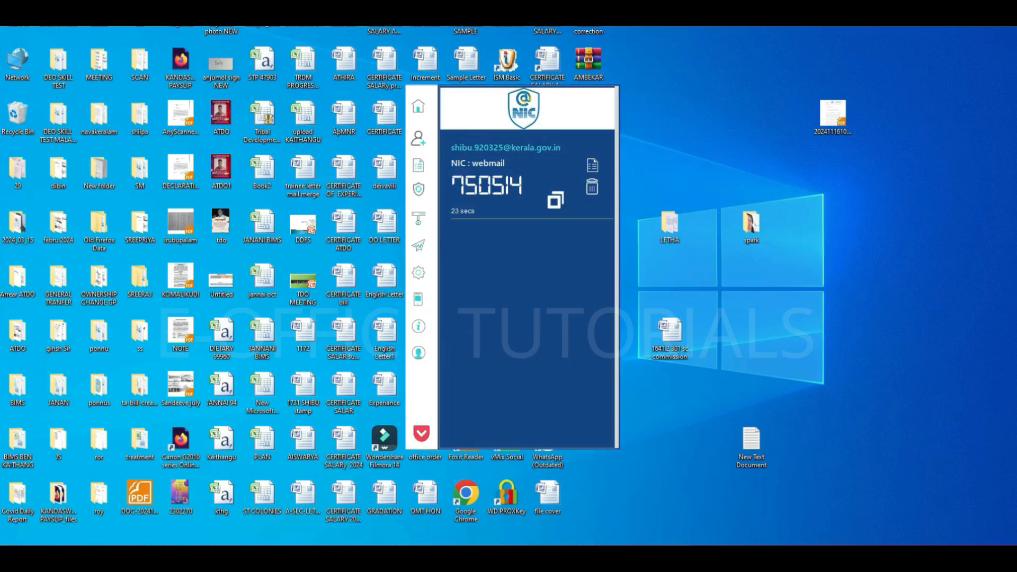
# Step: Retype the new password and sign in to email.gov.in webmail
pyautogui.write('••••')
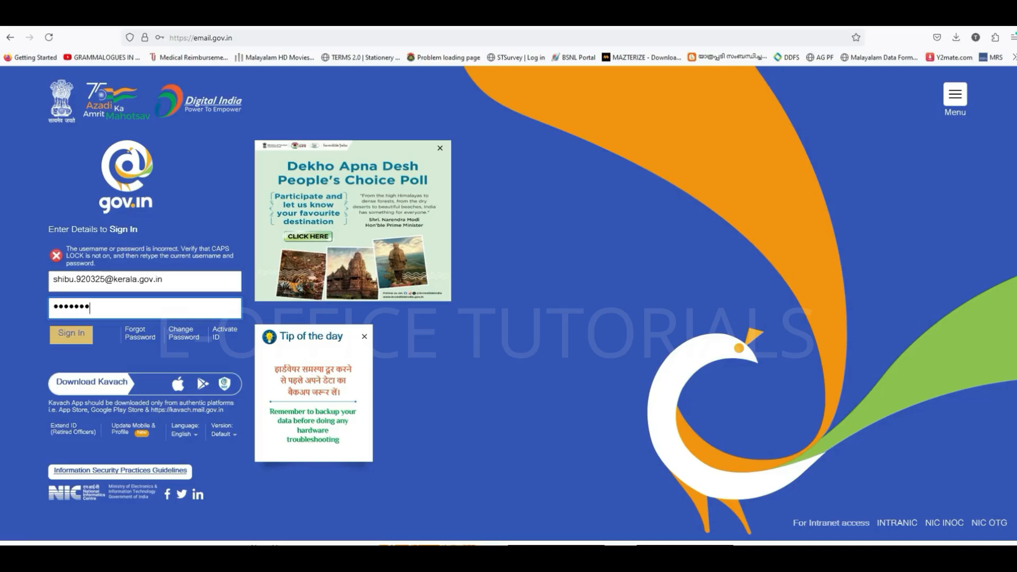
pyautogui.write('•')
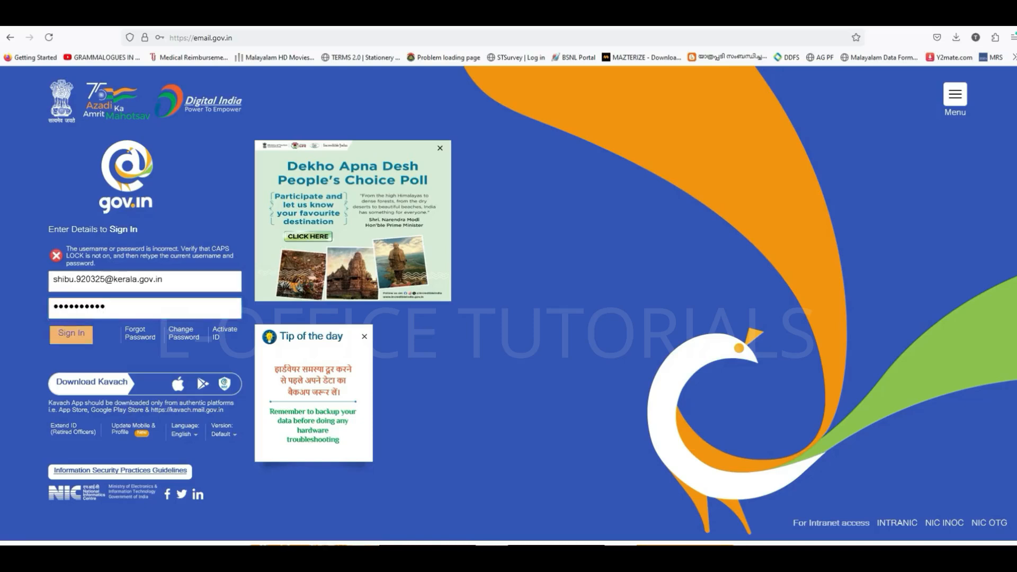
pyautogui.press('Return')
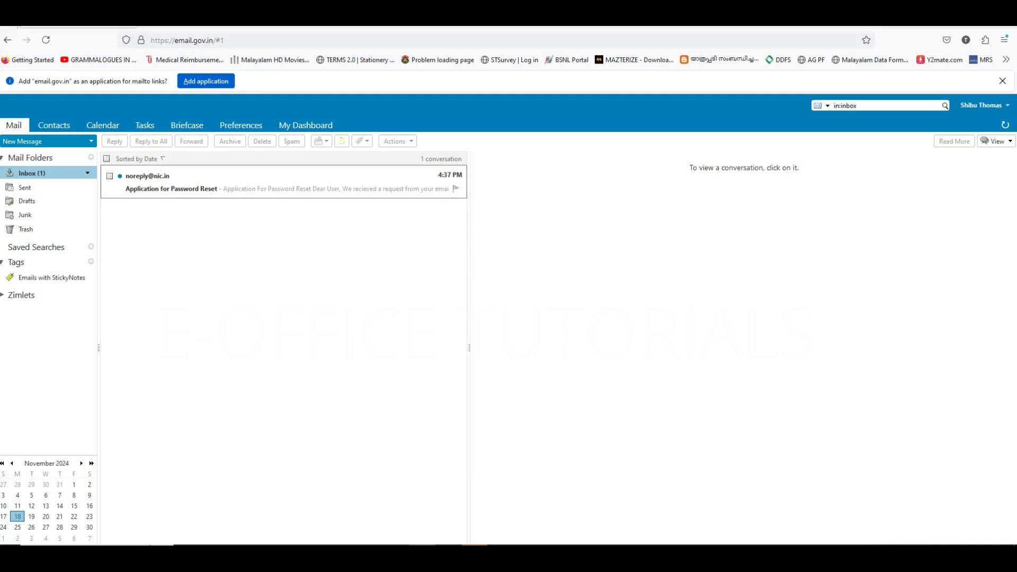
# Step: Sign out from the account menu and approve the Kavach login request to sign back in
pyautogui.click(981, 105)
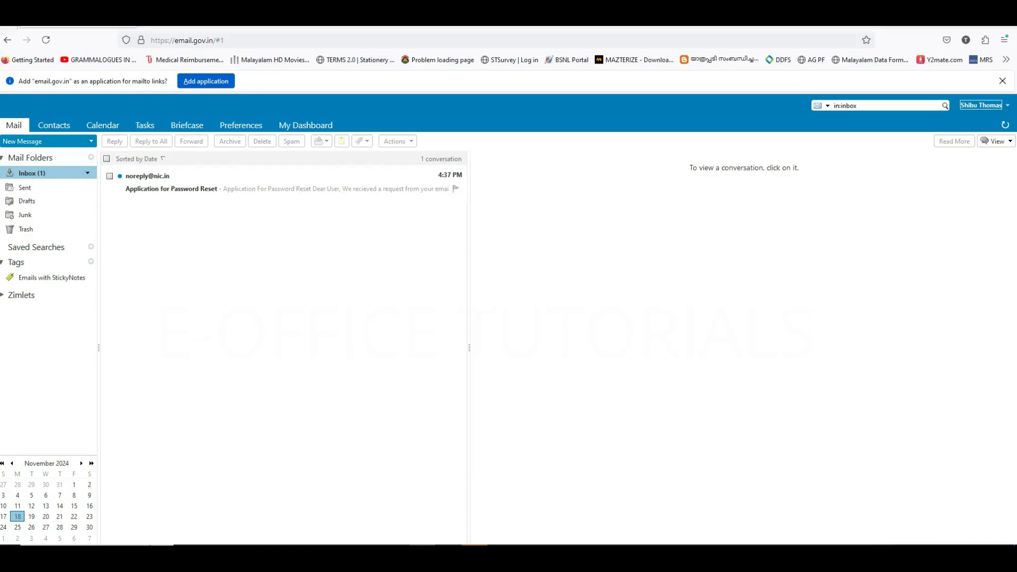
pyautogui.click(983, 105)
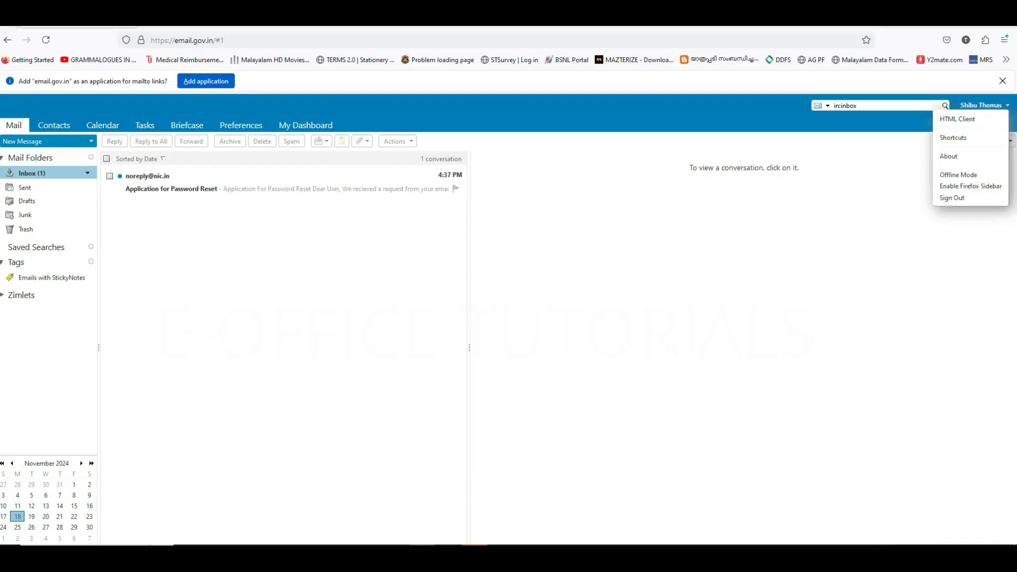
pyautogui.click(952, 198)
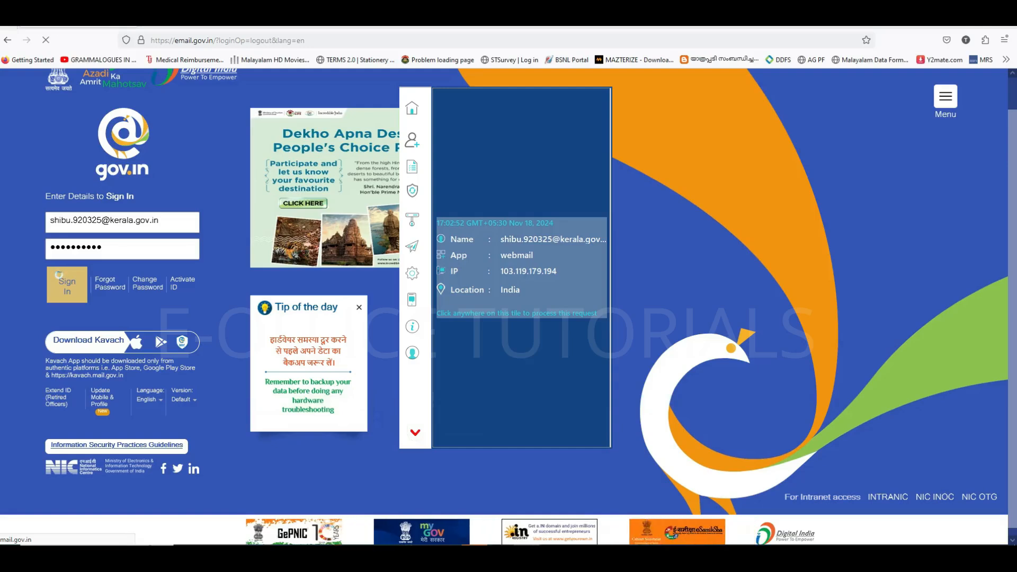
pyautogui.click(521, 268)
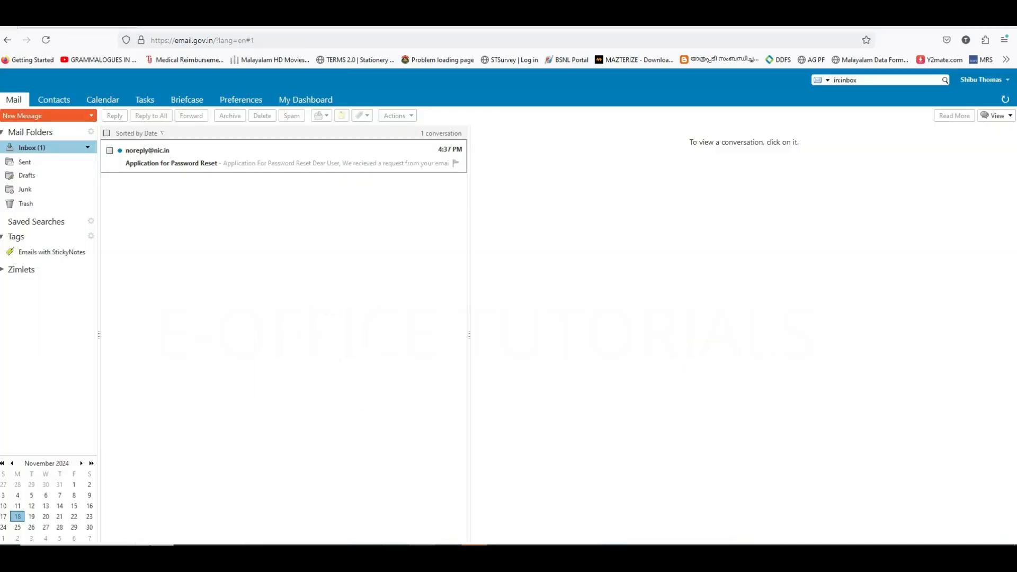
# Step: Start a new blank message in webmail
pyautogui.click(79, 115)
pyautogui.click(88, 116)
pyautogui.click(48, 132)
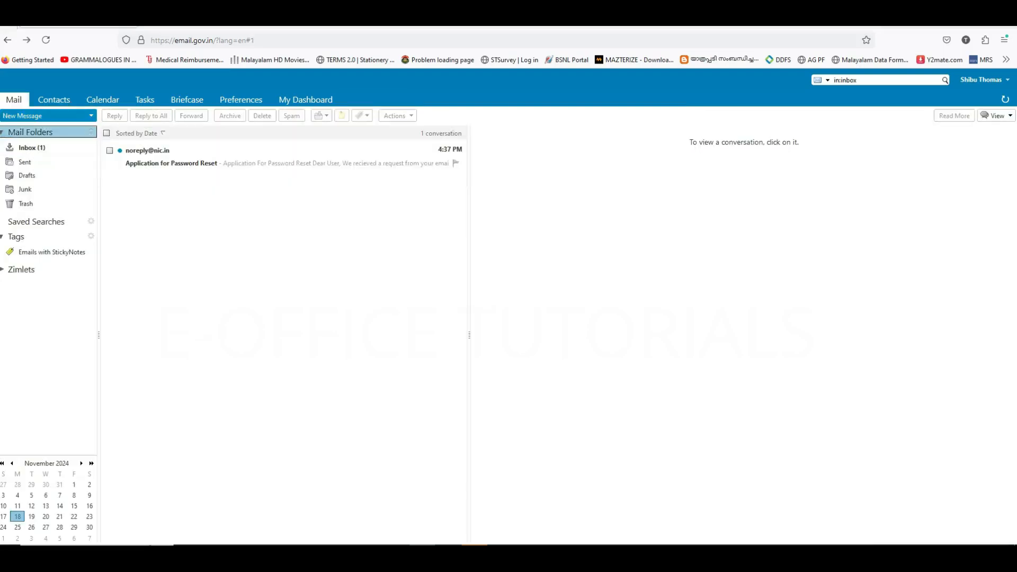
pyautogui.click(42, 116)
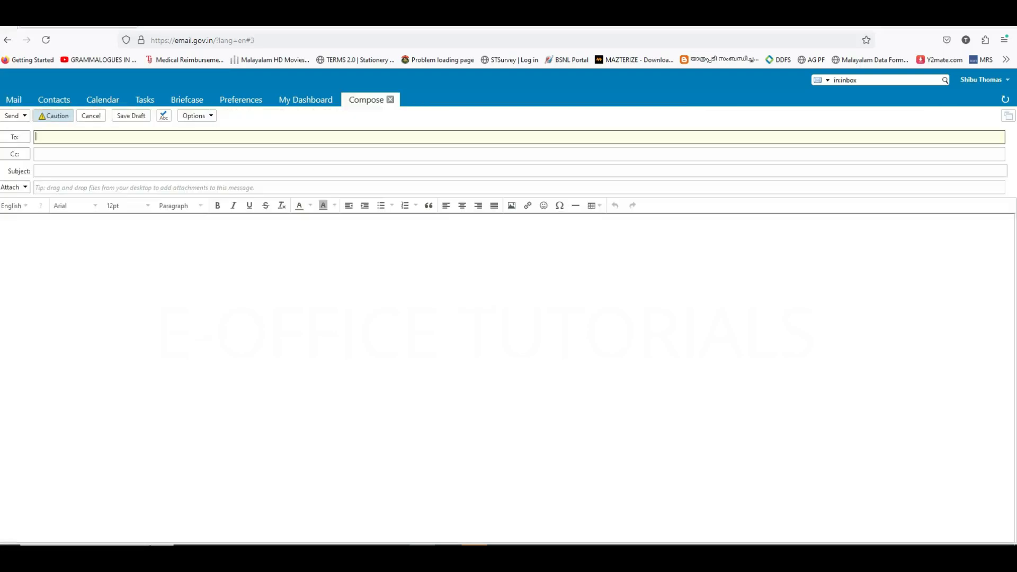